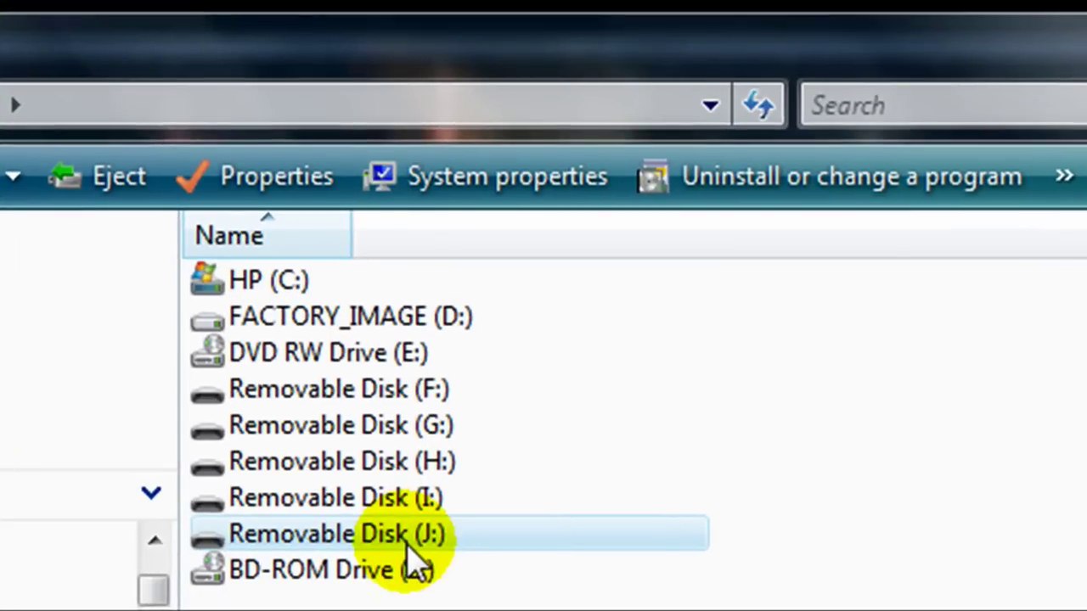
- Confirm Removable Disk (J:) is empty and select the Windows 7 disc image on the desktop
{"action": "double_click", "coordinate": [409, 544]}
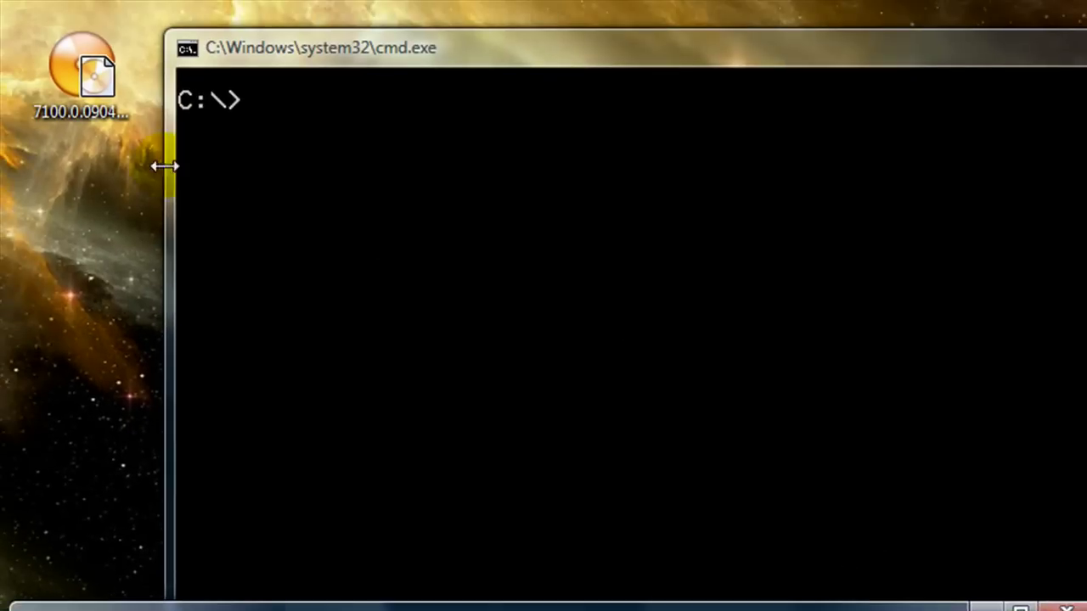
{"action": "left_click", "coordinate": [93, 123]}
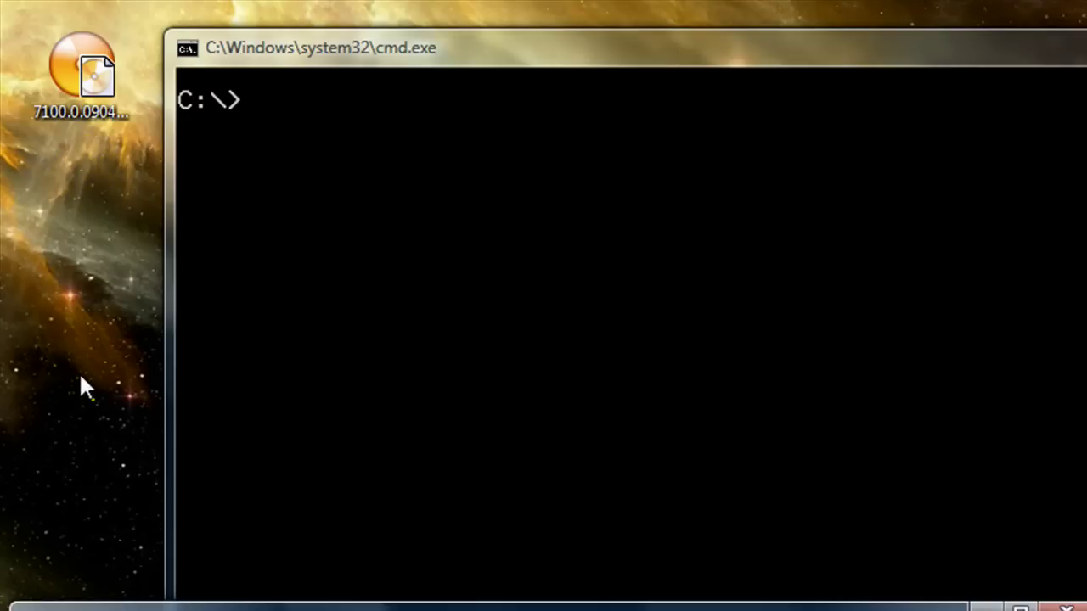
{"action": "left_click", "coordinate": [85, 127]}
- Mount the Windows 7 ISO with Virtual CloneDrive as BD-ROM Drive (L:), then return to the console
{"action": "right_click", "coordinate": [101, 87]}
{"action": "mouse_move", "coordinate": [284, 176]}
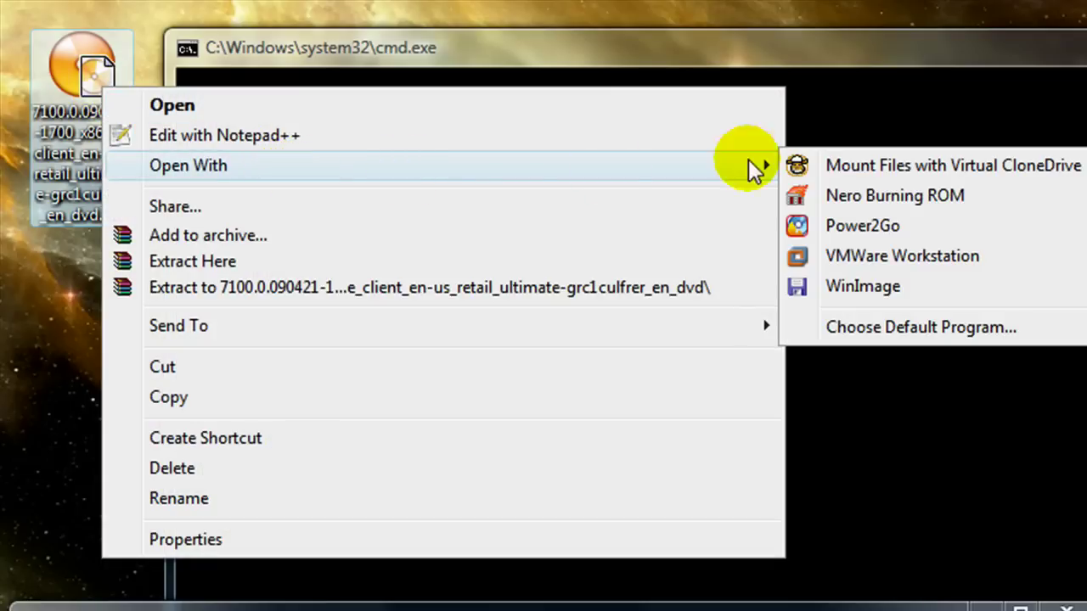
{"action": "left_click", "coordinate": [886, 165]}
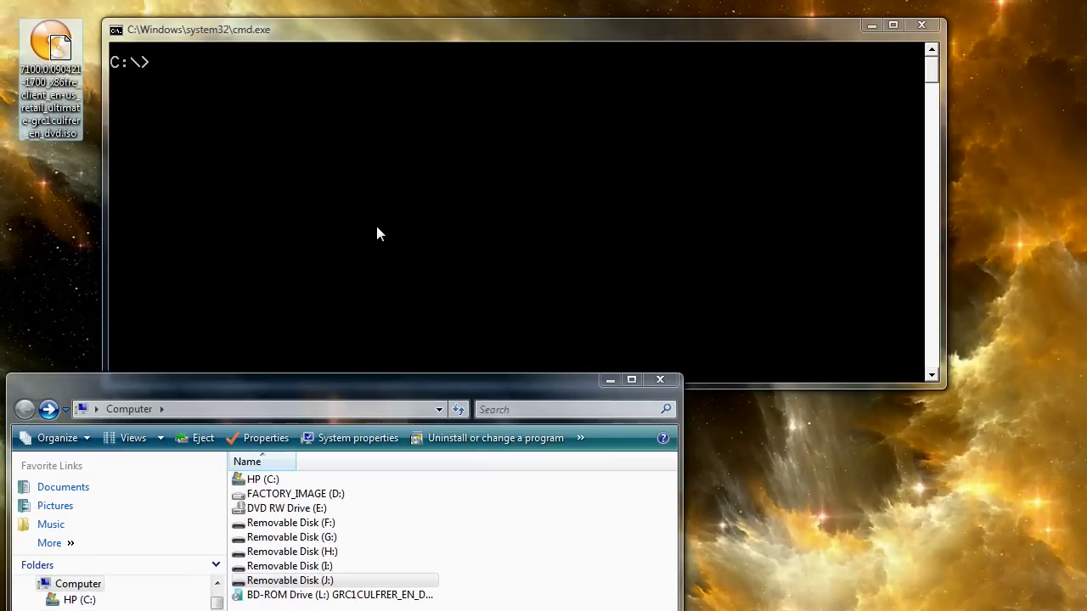
{"action": "left_click", "coordinate": [378, 231]}
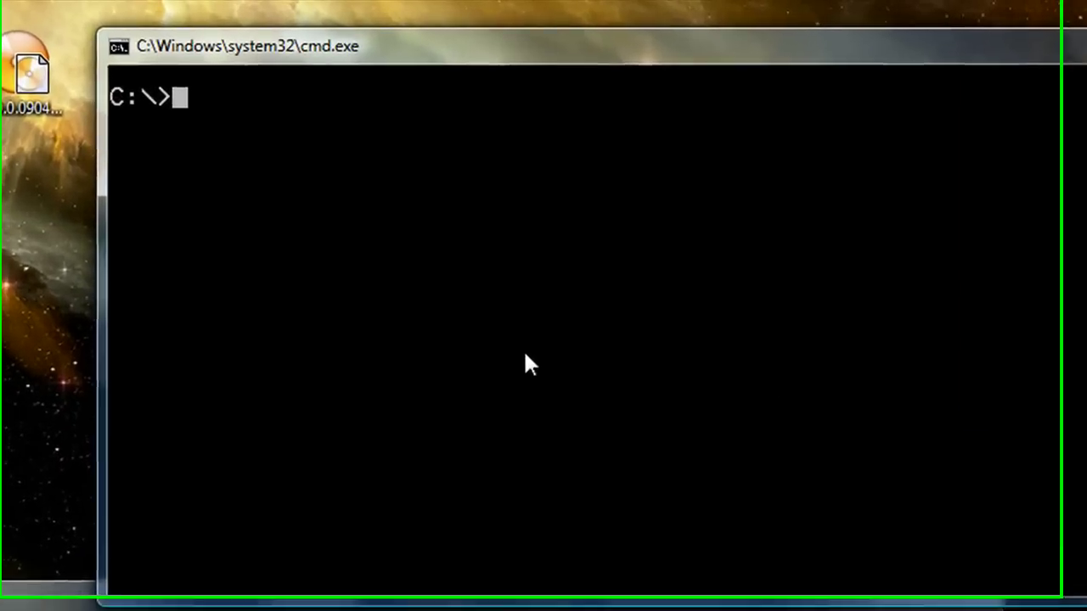
- Start DiskPart and list the disks, showing six disks including the 3920 MB Disk 5
{"action": "type", "text": "diskpart"}
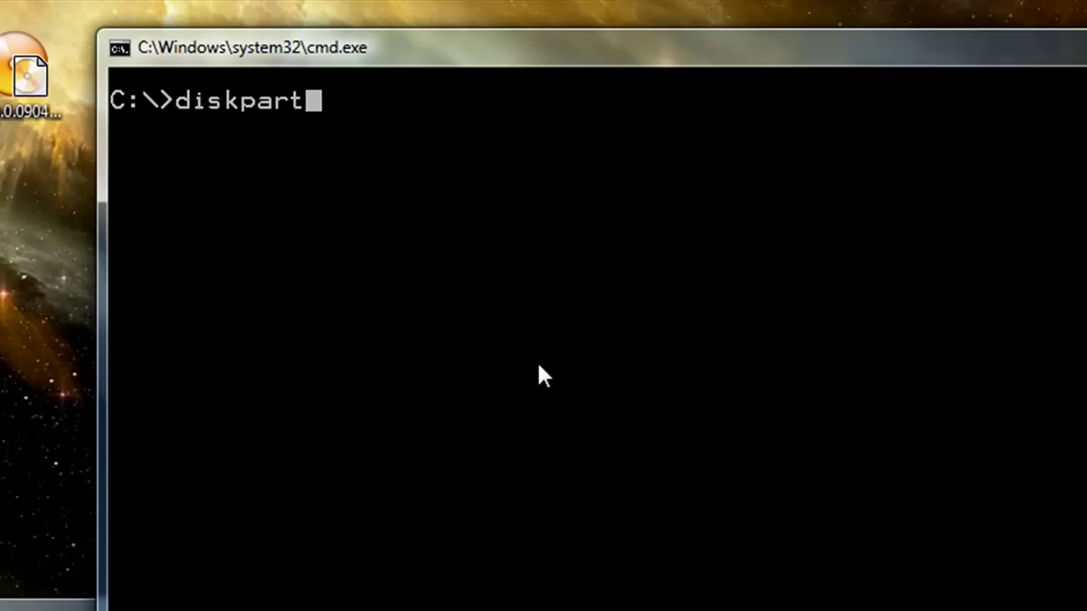
{"action": "key", "text": "Return"}
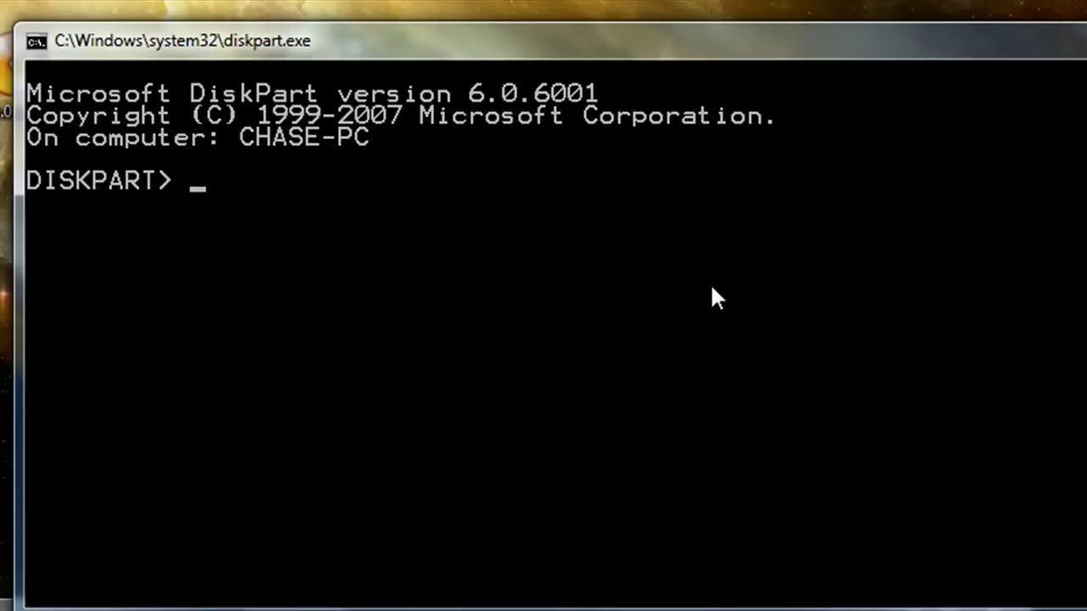
{"action": "type", "text": "list disk"}
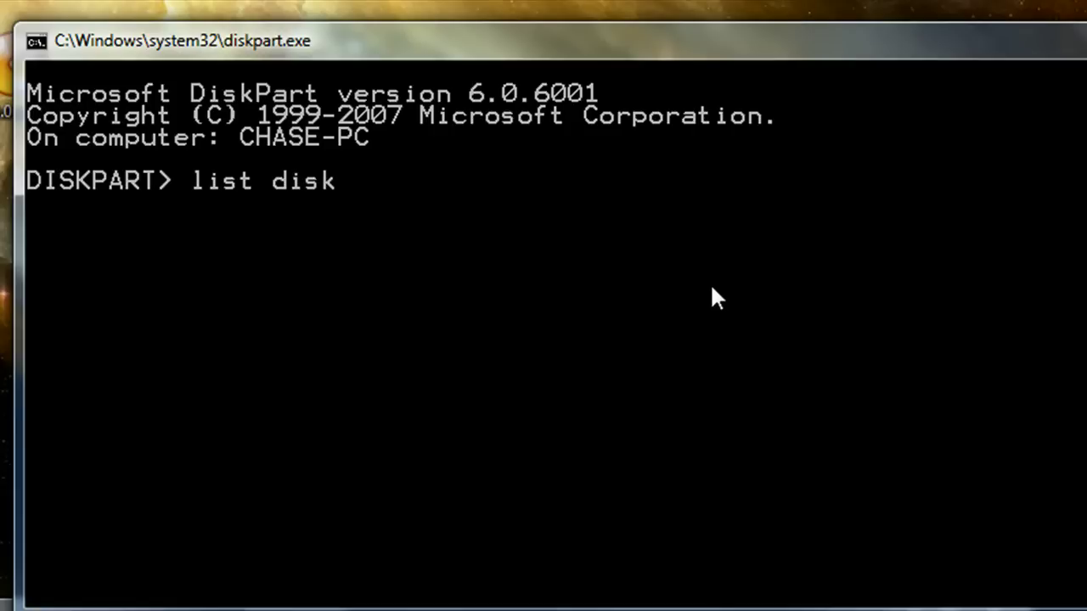
{"action": "key", "text": "Return"}
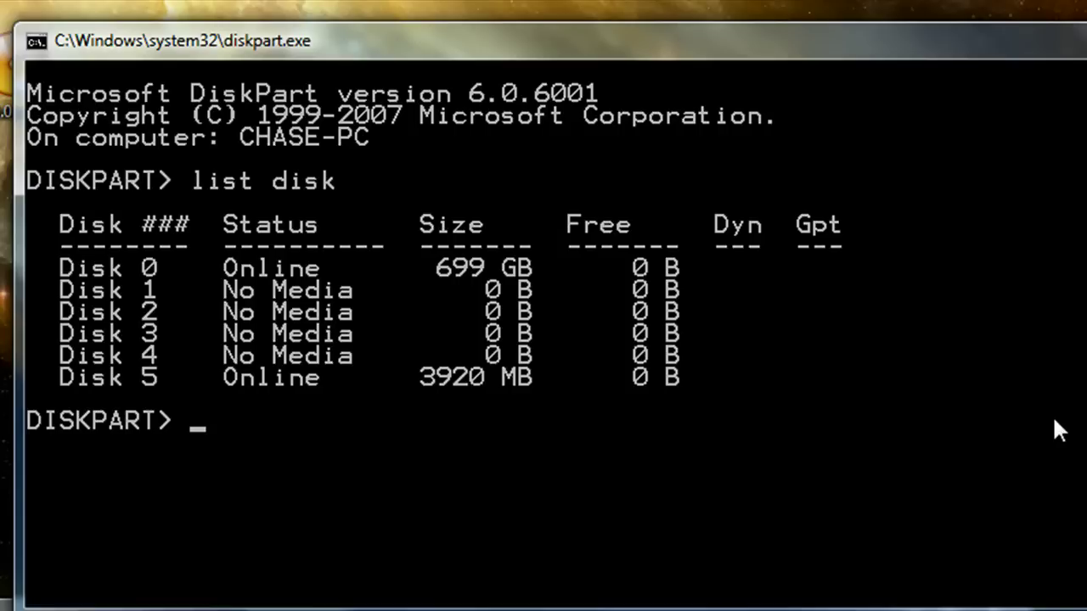
{"action": "type", "text": "select disk 0"}
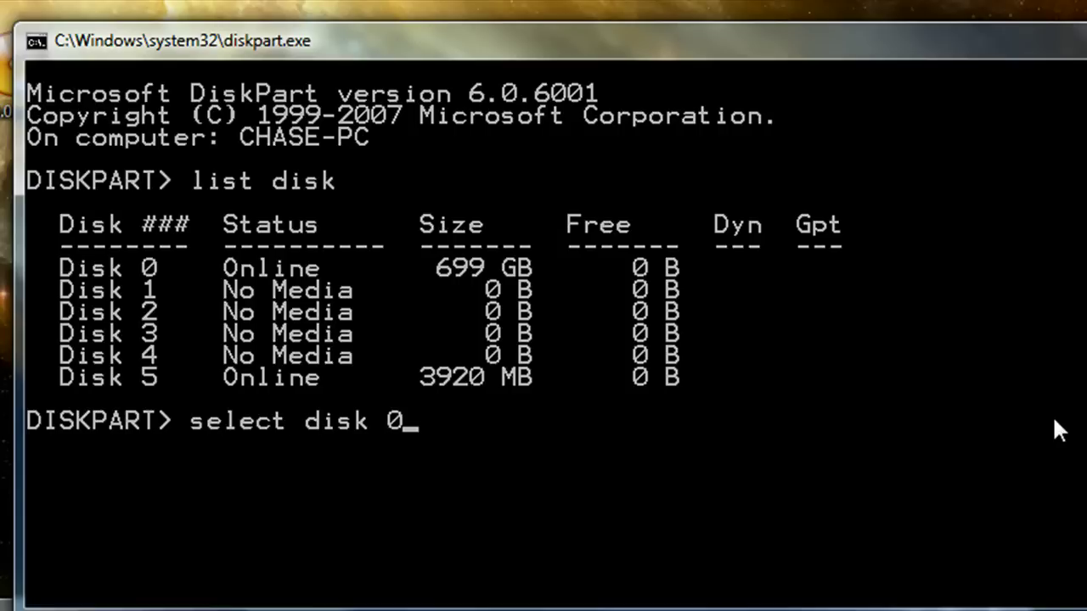
- Check Disk 0's details, relist the disks, and select the 3920 MB Disk 5
{"action": "key", "text": "Return"}
{"action": "type", "text": "detail"}
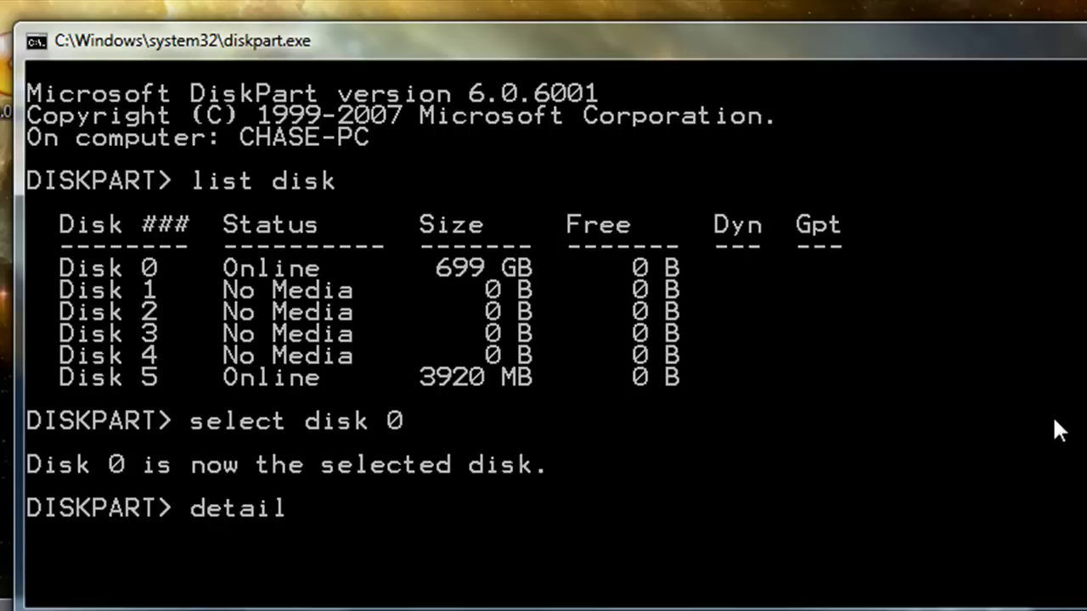
{"action": "type", "text": " disk"}
{"action": "key", "text": "Return"}
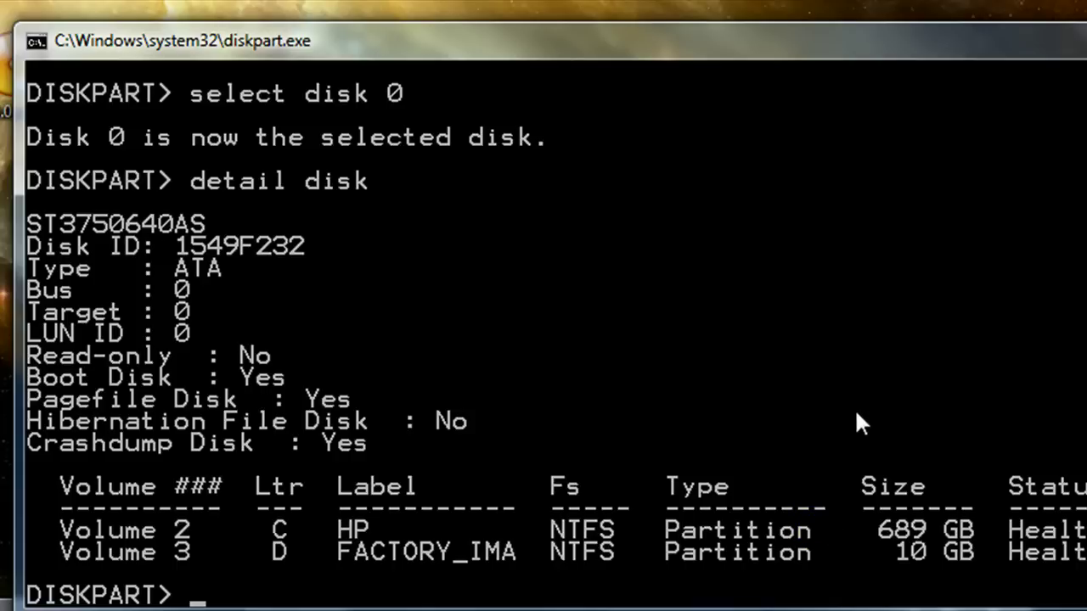
{"action": "type", "text": "list disk"}
{"action": "key", "text": "Return"}
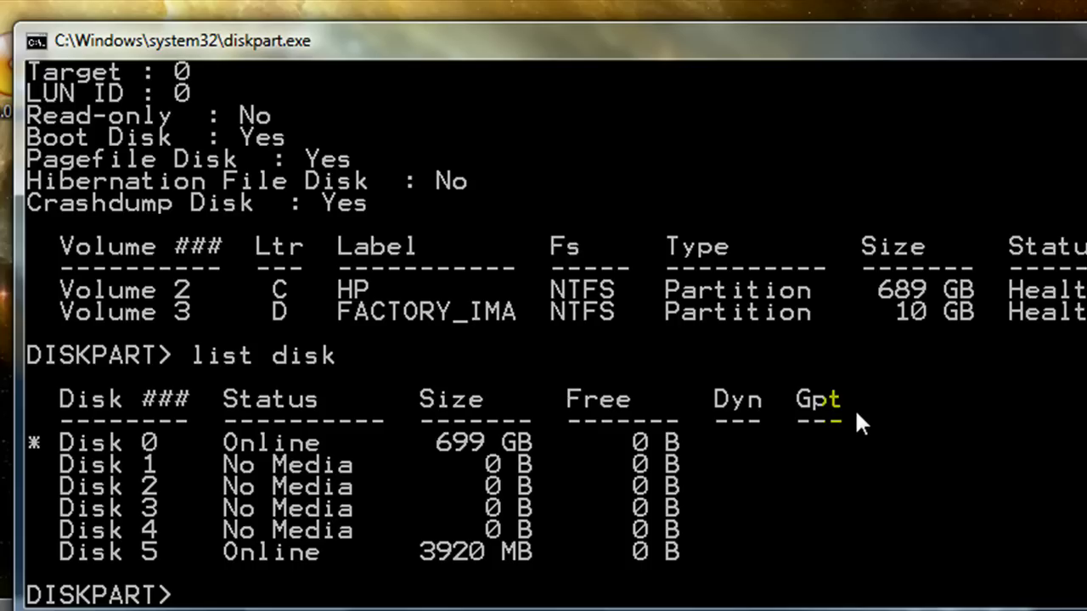
{"action": "type", "text": "select disk 5"}
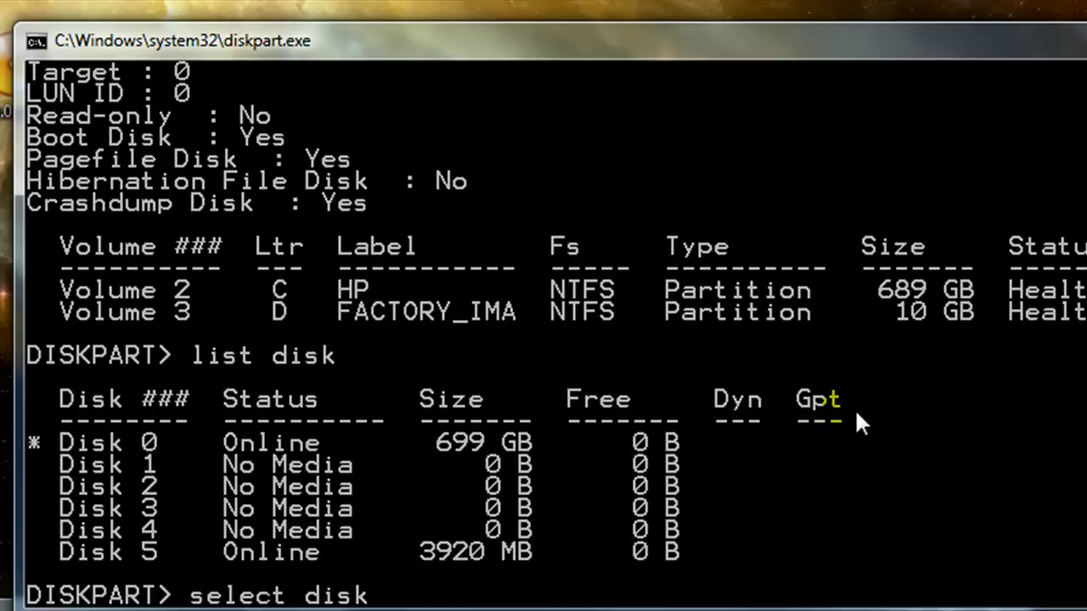
{"action": "key", "text": "Return"}
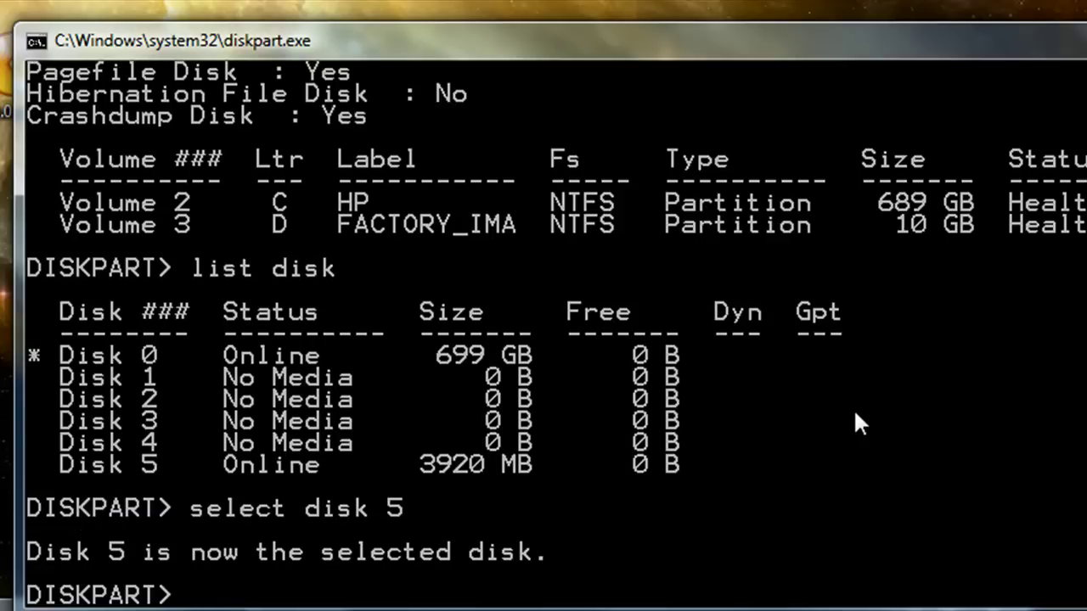
- Clean Disk 5 and create a primary partition on it
{"action": "type", "text": "clean"}
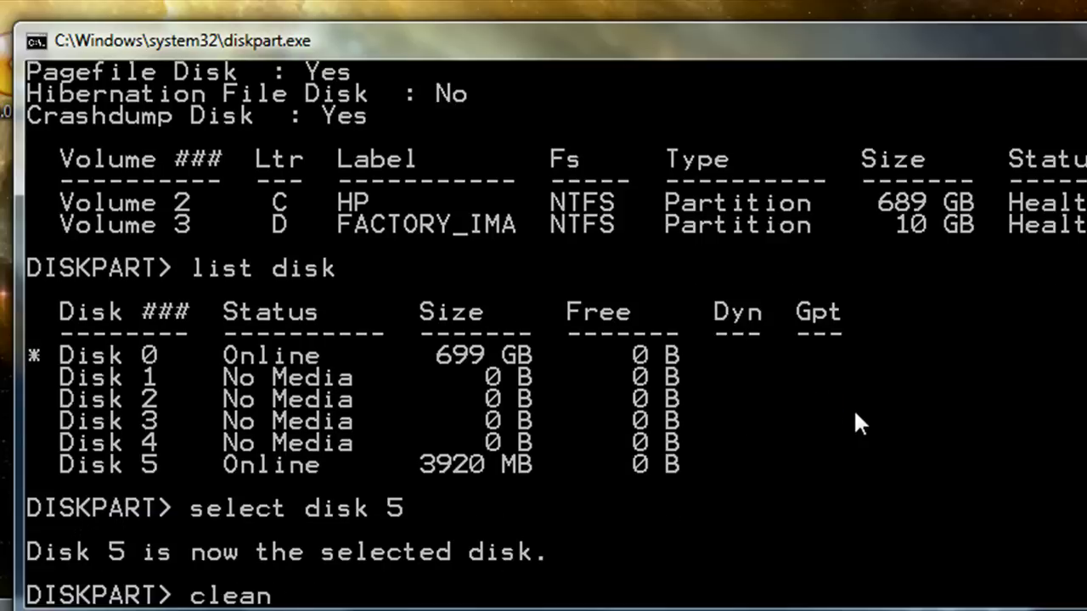
{"action": "key", "text": "Return"}
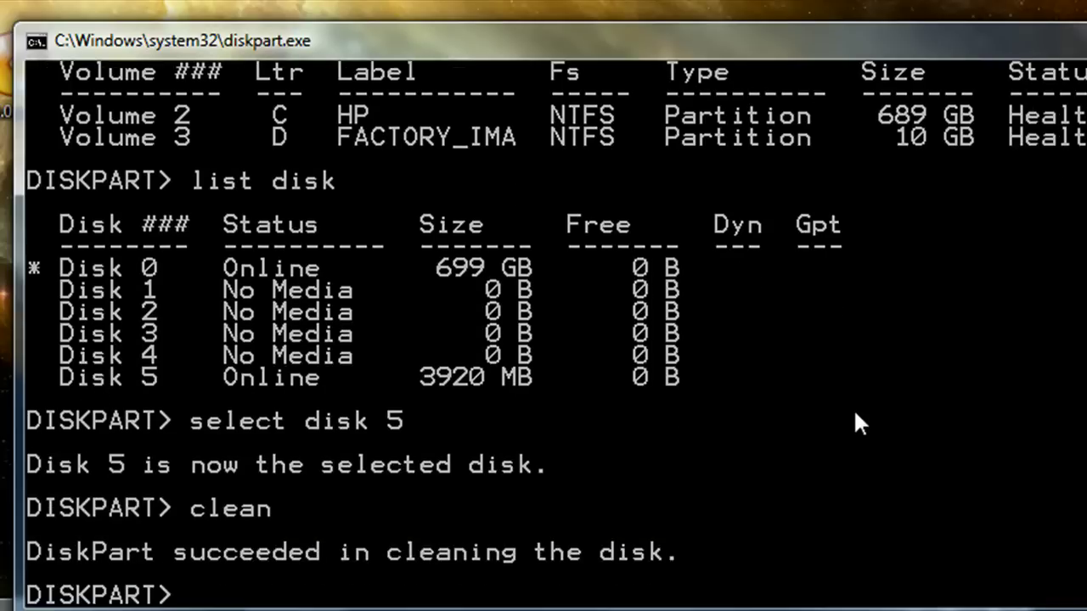
{"action": "type", "text": "create par"}
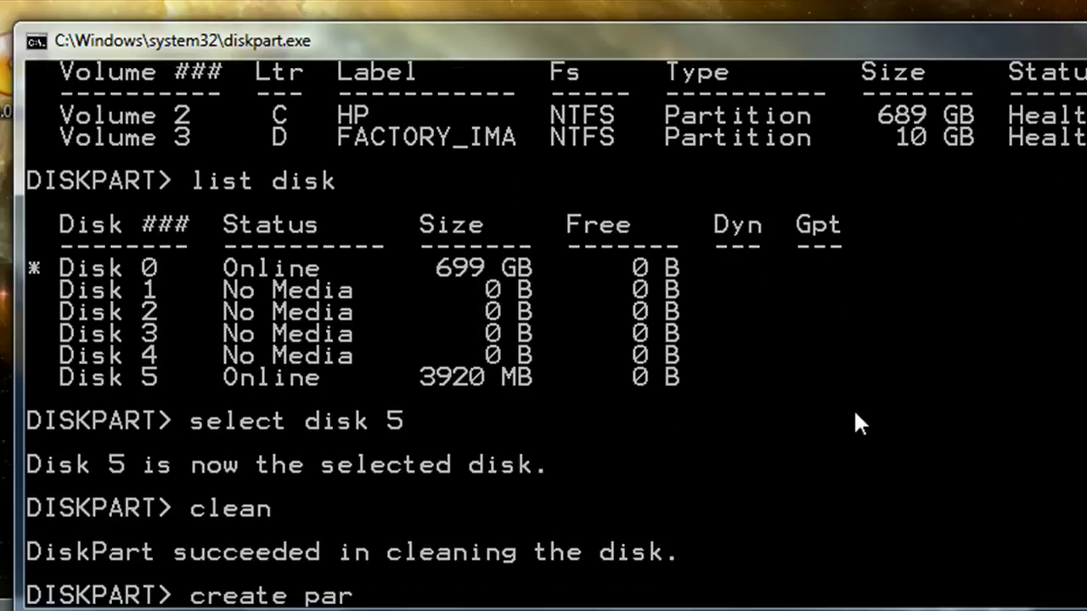
{"action": "type", "text": "tition primary"}
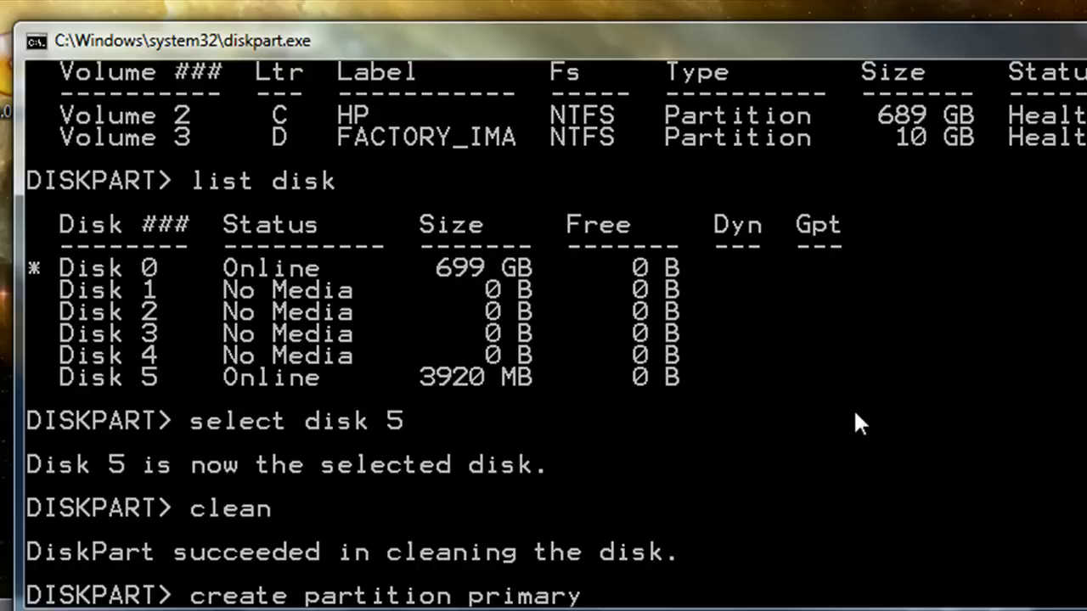
{"action": "key", "text": "Return"}
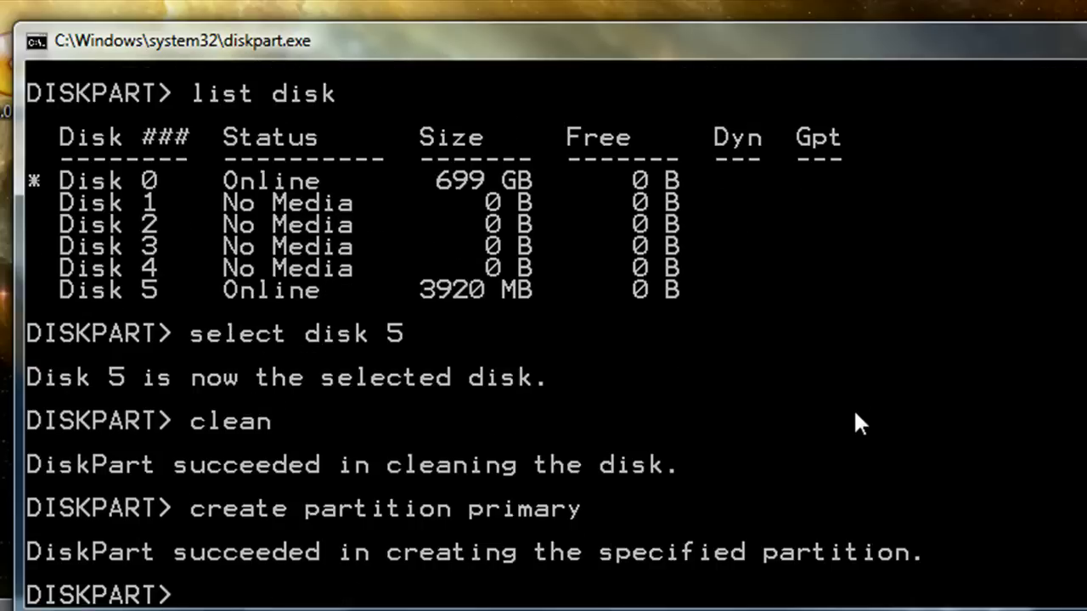
- Select partition 1, mark it active, and format it as FAT32
{"action": "type", "text": "select partition 1"}
{"action": "key", "text": "Return"}
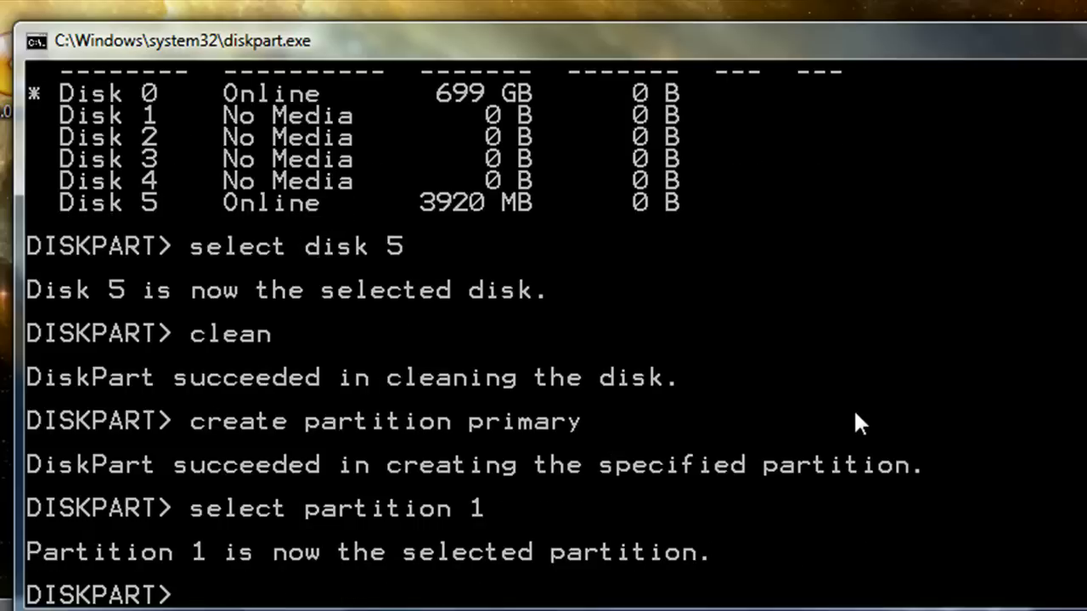
{"action": "type", "text": "active"}
{"action": "key", "text": "Return"}
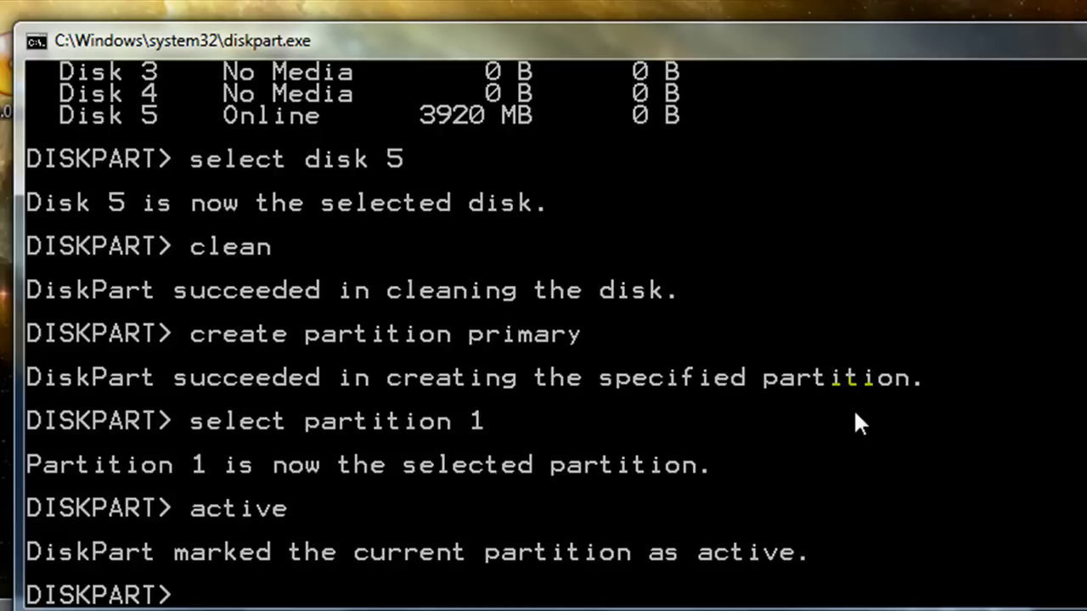
{"action": "type", "text": "format"}
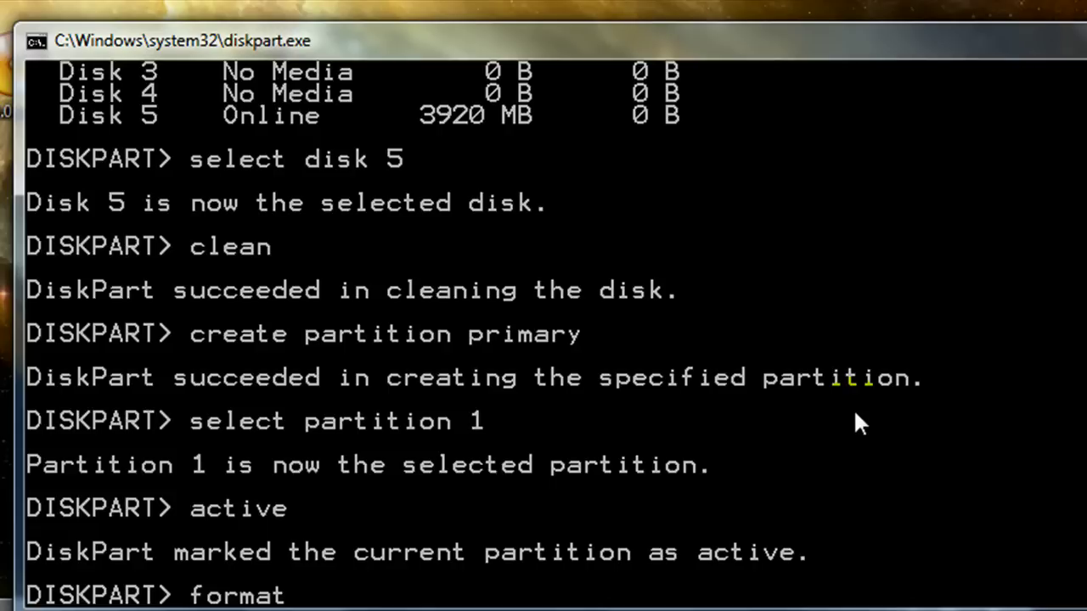
{"action": "type", "text": " fs=fat32"}
{"action": "key", "text": "Return"}
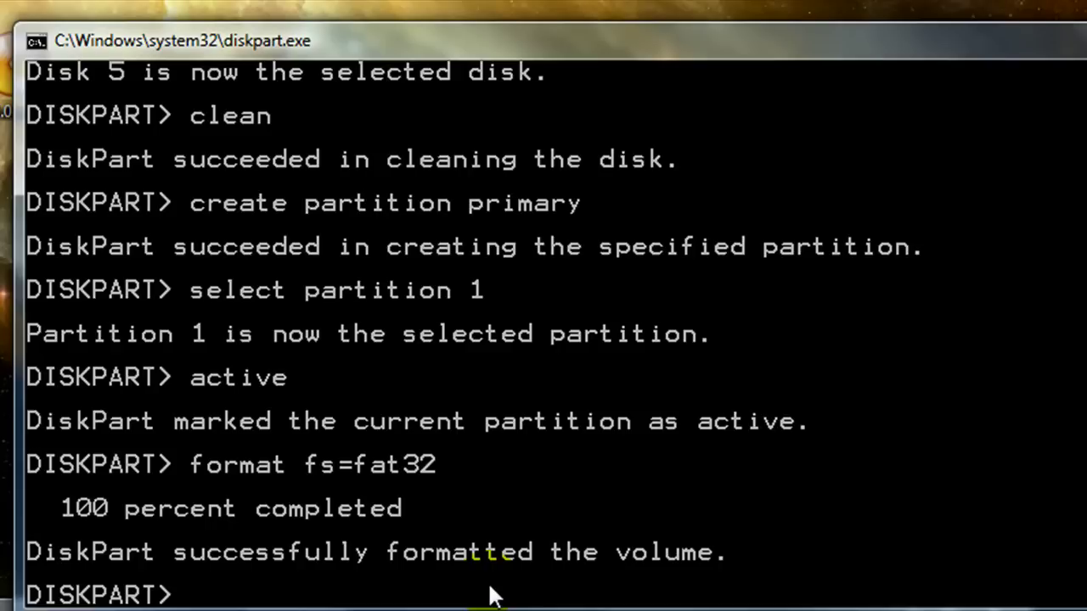
- Assign a drive letter to the newly formatted FAT32 partition with 'assign'
{"action": "type", "text": "assign"}
{"action": "key", "text": "Return"}
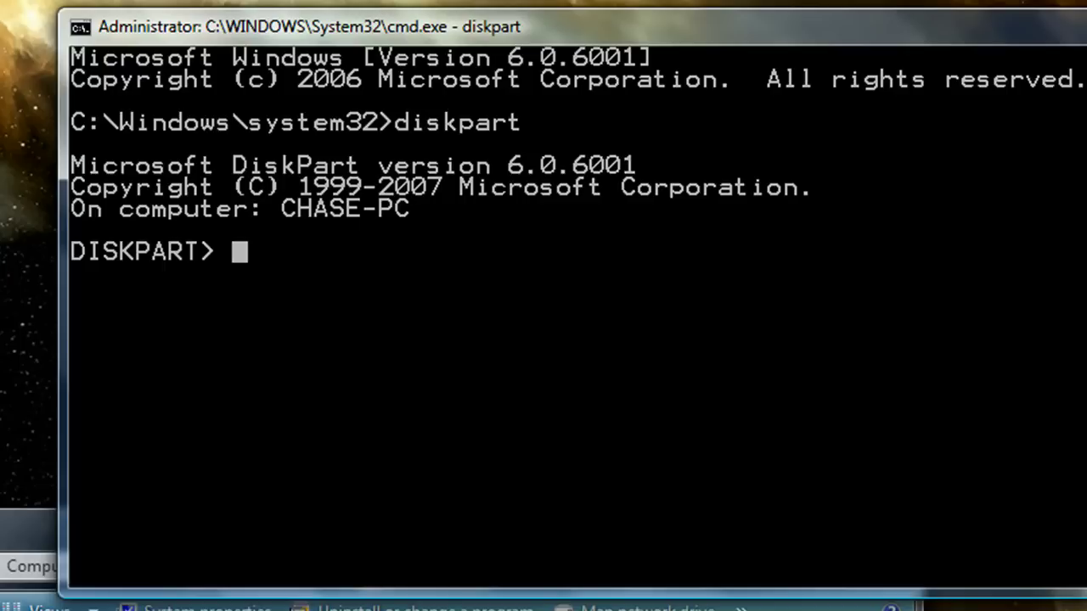
- Exit DiskPart and copy all DVD files from L:\ to K:\ with 'xcopy l:\*.* /s/e/f k:\'
{"action": "type", "text": "exit"}
{"action": "key", "text": "Return"}
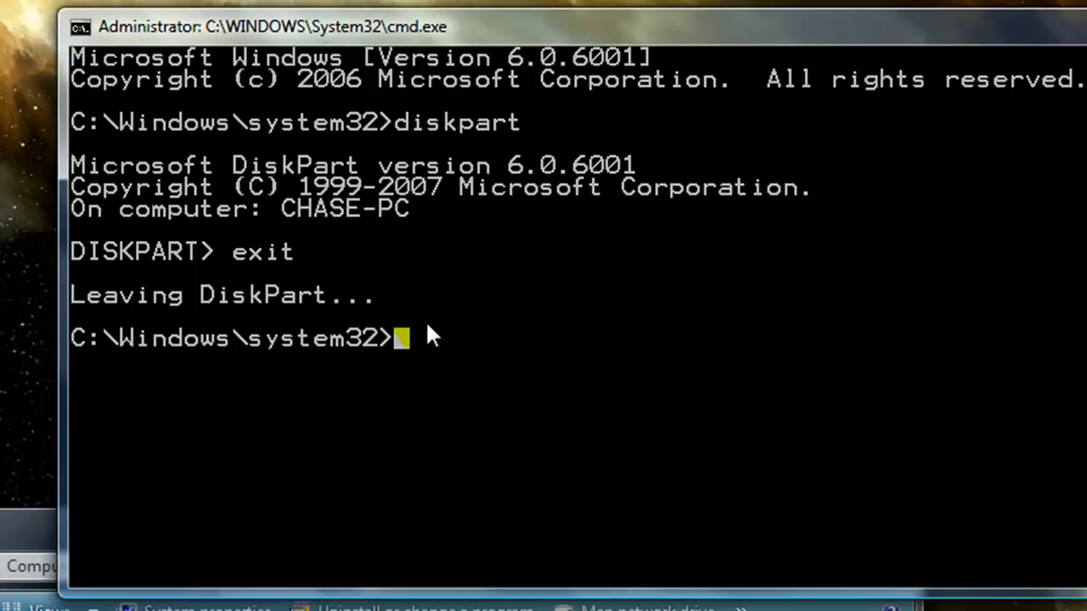
{"action": "type", "text": "xcopy l:"}
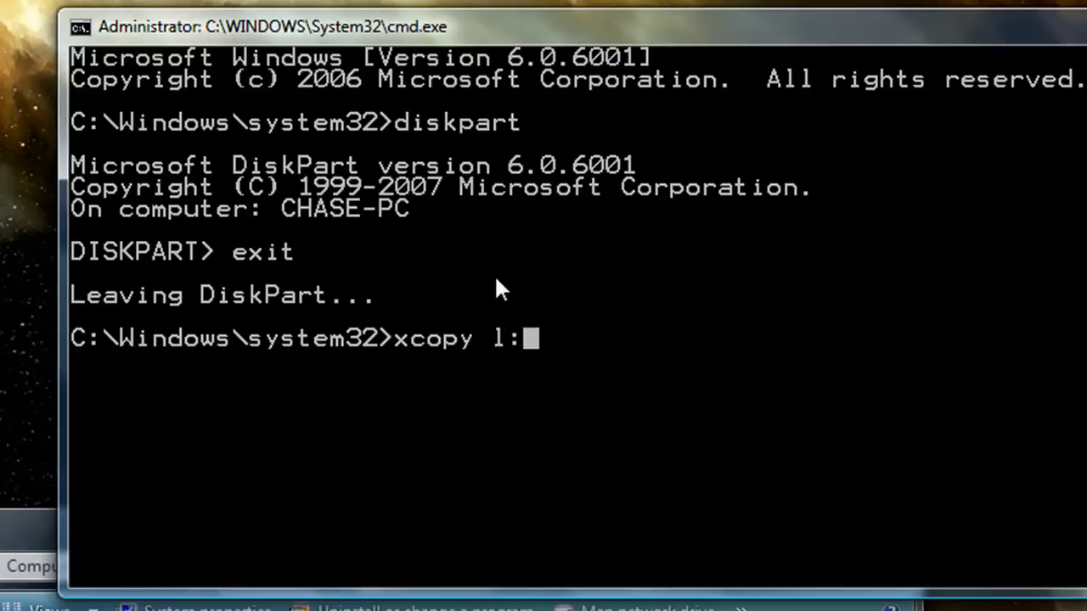
{"action": "type", "text": "\\*.* "}
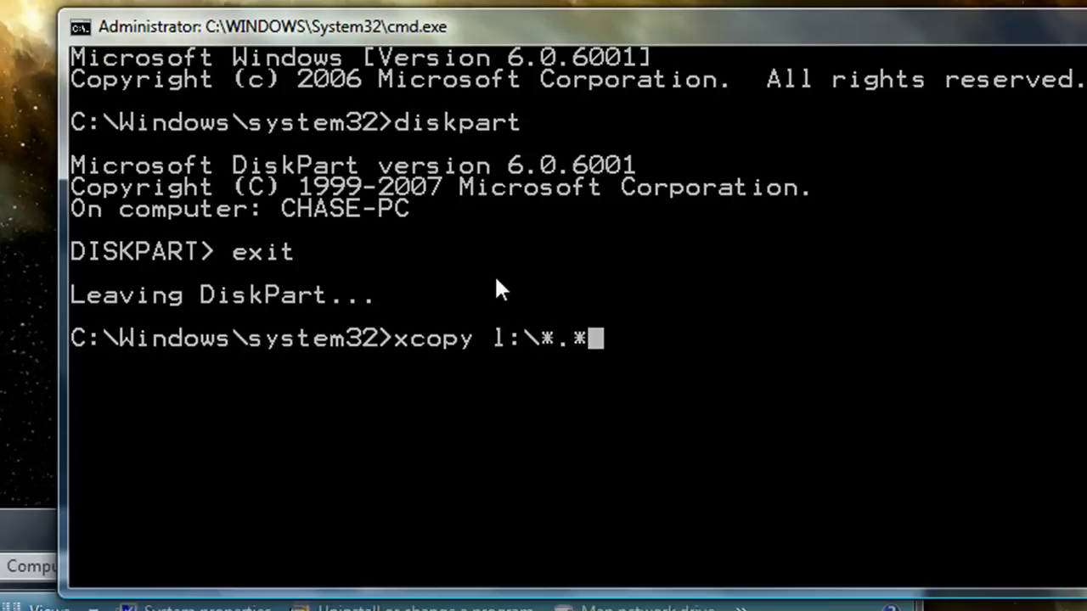
{"action": "type", "text": "/s/e"}
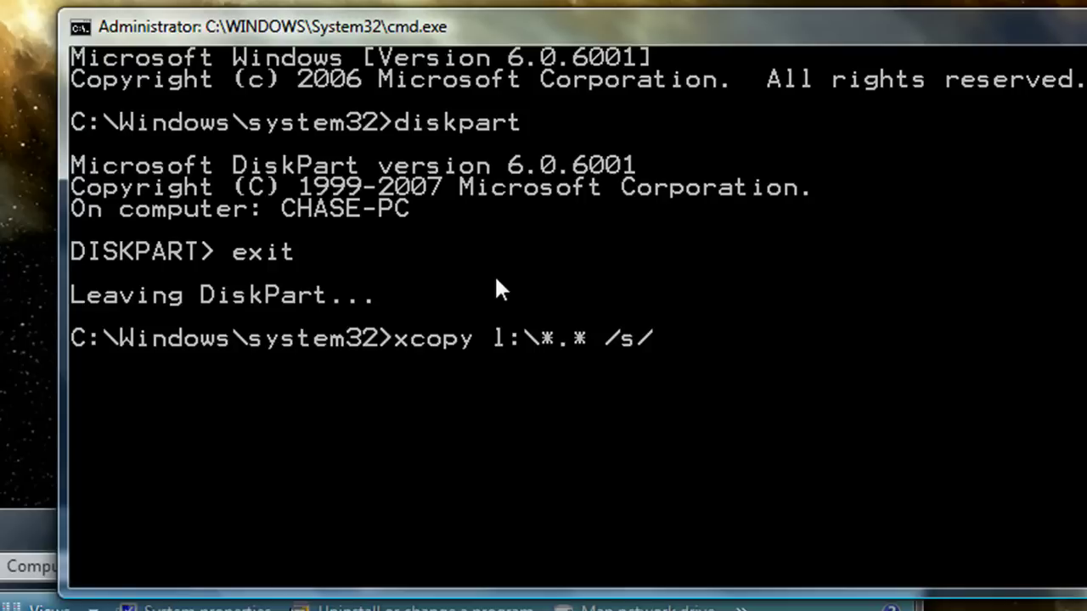
{"action": "type", "text": "/f k:\\"}
{"action": "key", "text": "Return"}
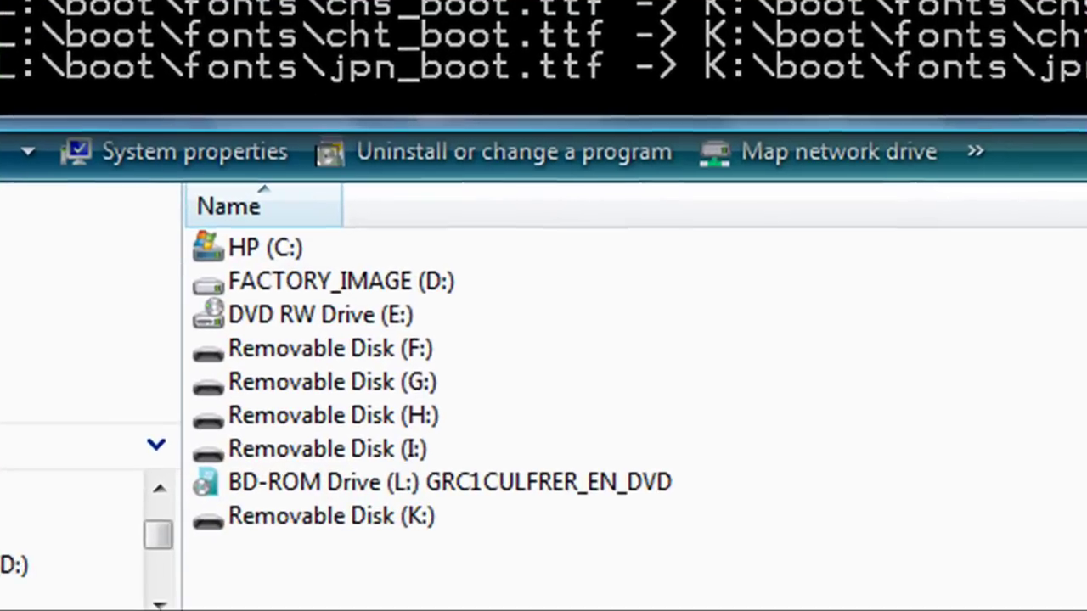
- Open Removable Disk (K:) and display its copied files in List view
{"action": "double_click", "coordinate": [387, 519]}
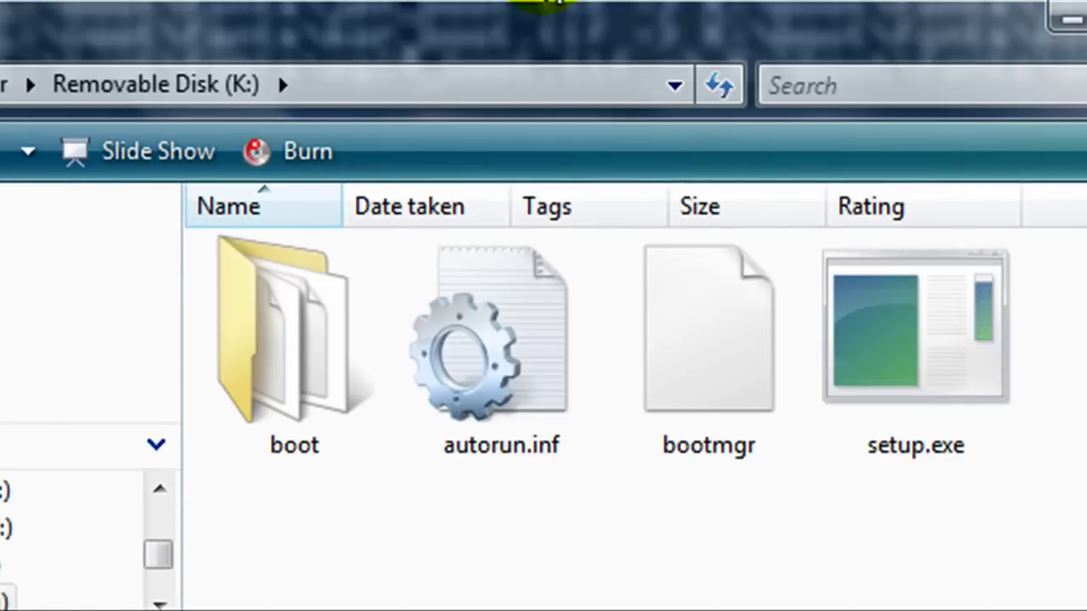
{"action": "left_click", "coordinate": [12, 161]}
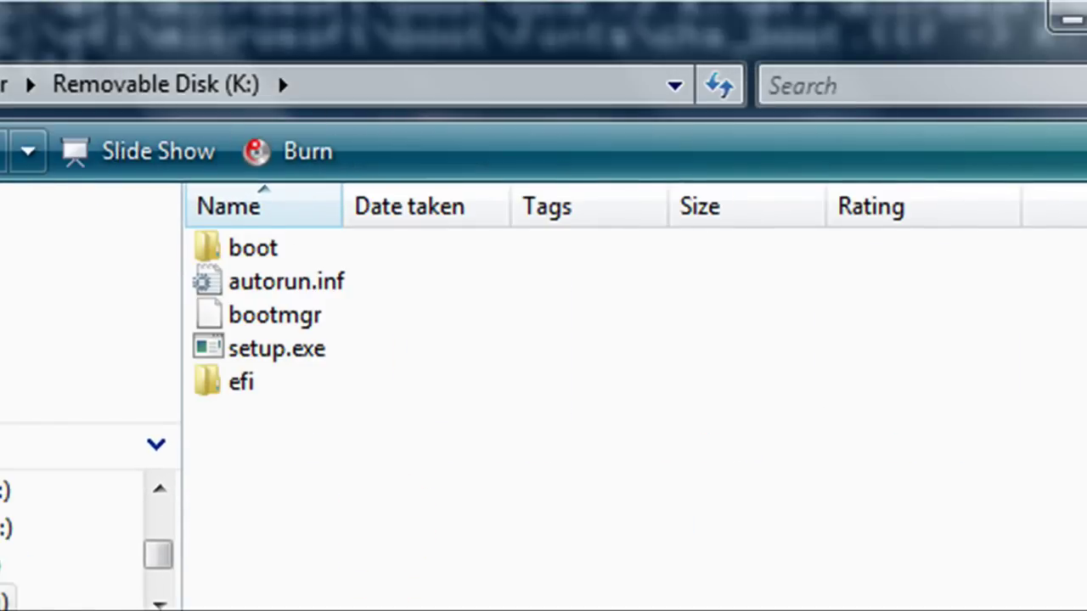